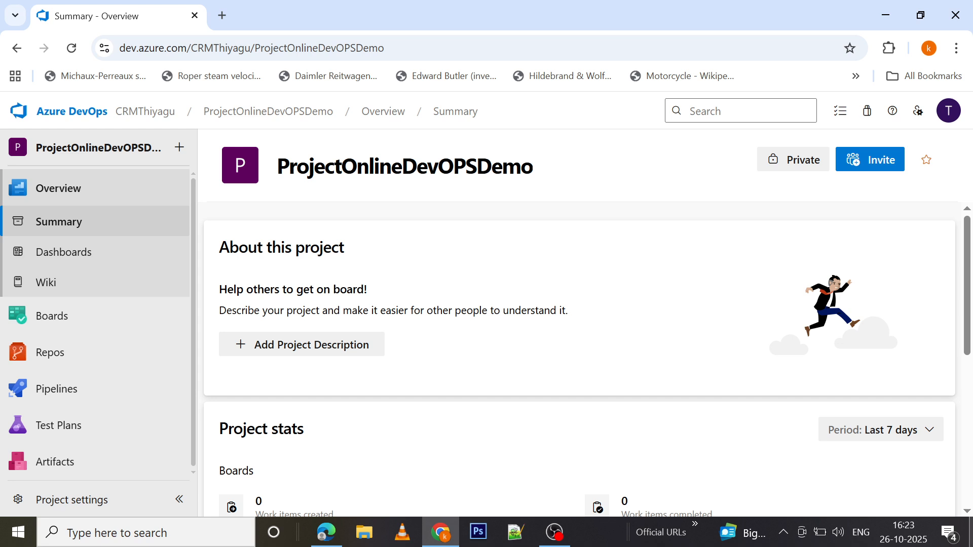
# Open the Project Online Release pipeline from the project's releases for editing
pyautogui.moveTo(62, 404)
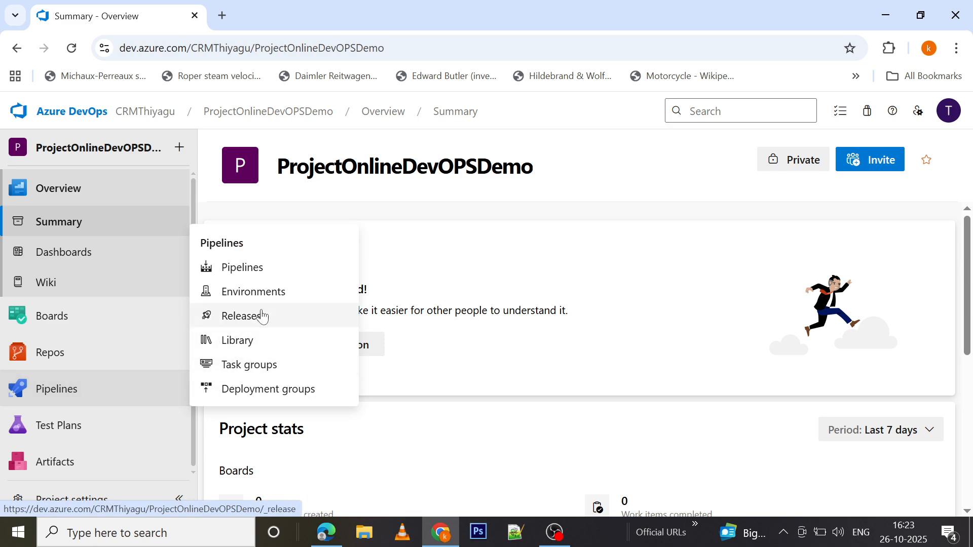
pyautogui.click(261, 326)
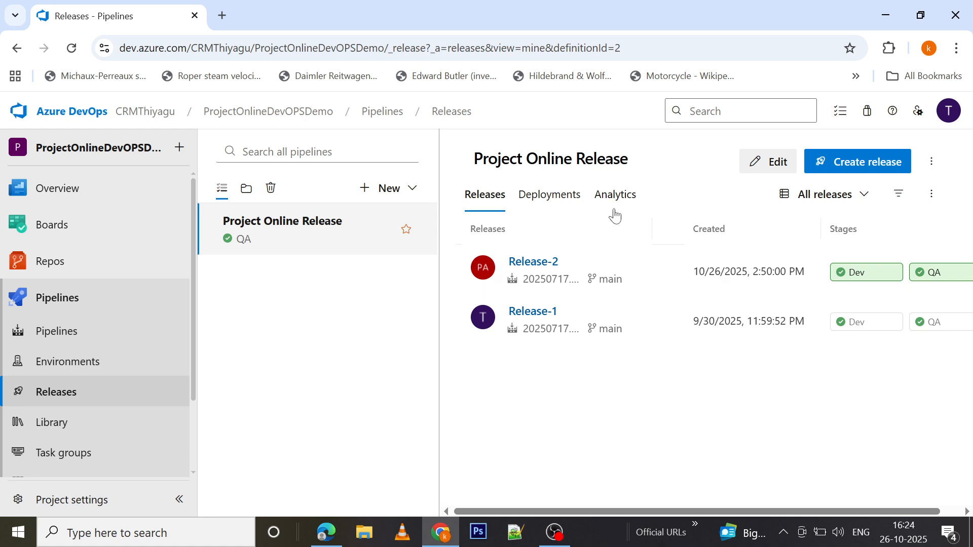
pyautogui.click(772, 165)
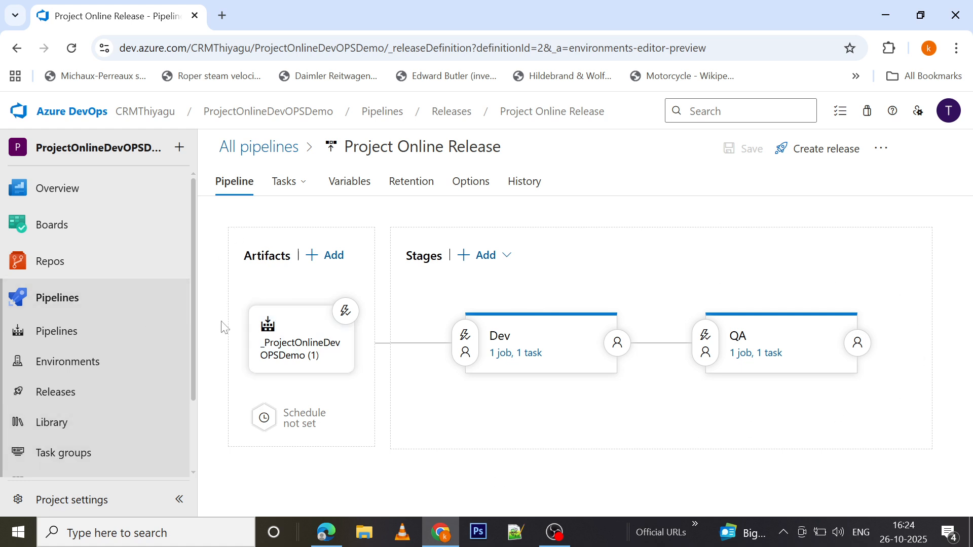
# Enable the scheduled release trigger and add Saturday and Sunday to its scheduled days
pyautogui.click(264, 421)
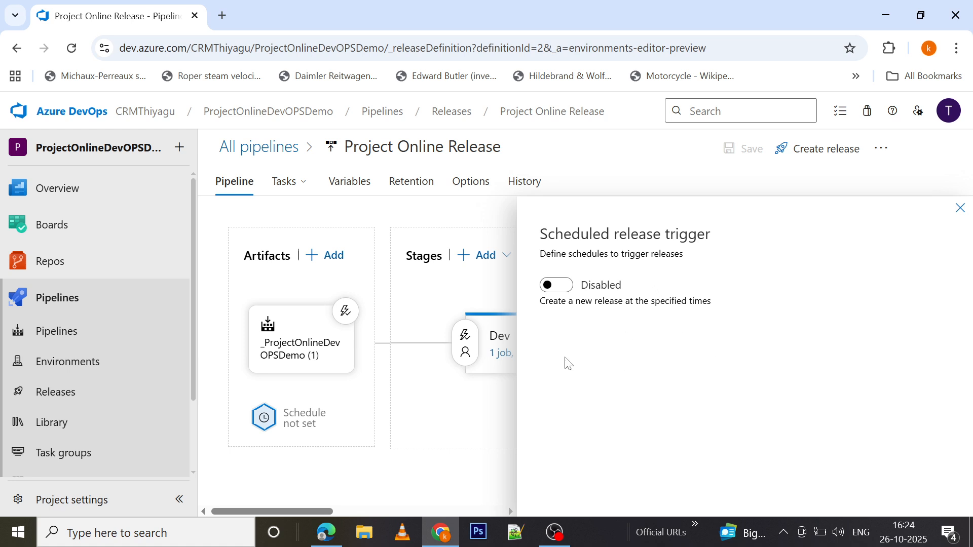
pyautogui.click(566, 294)
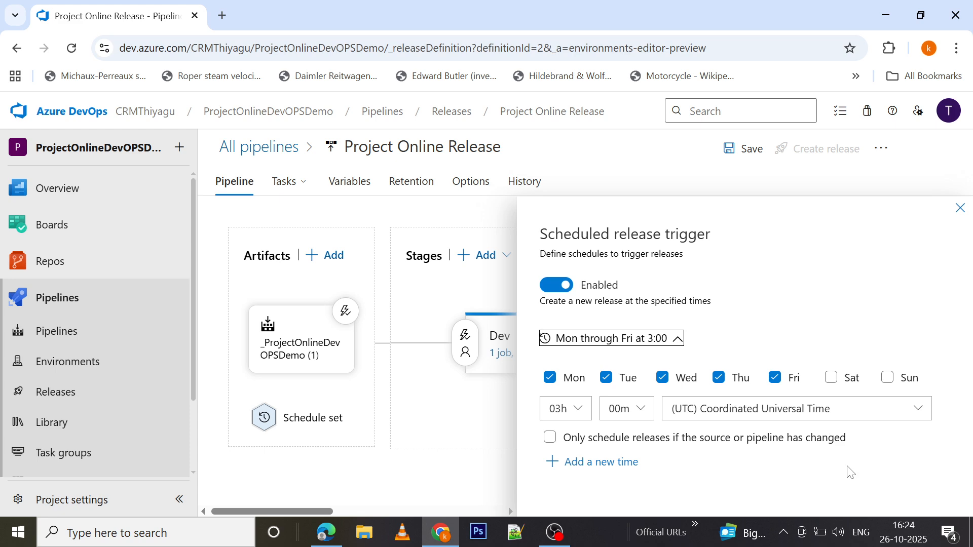
pyautogui.click(831, 377)
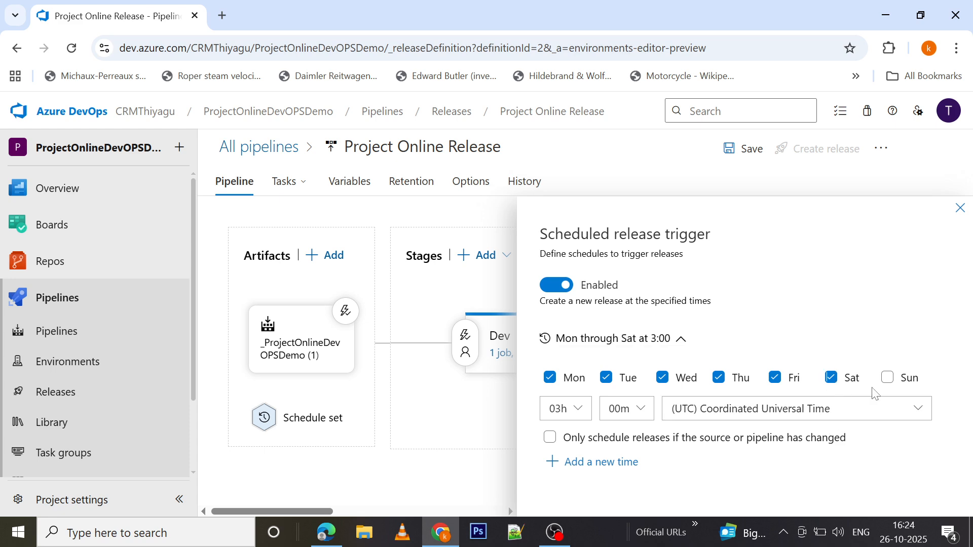
pyautogui.click(887, 378)
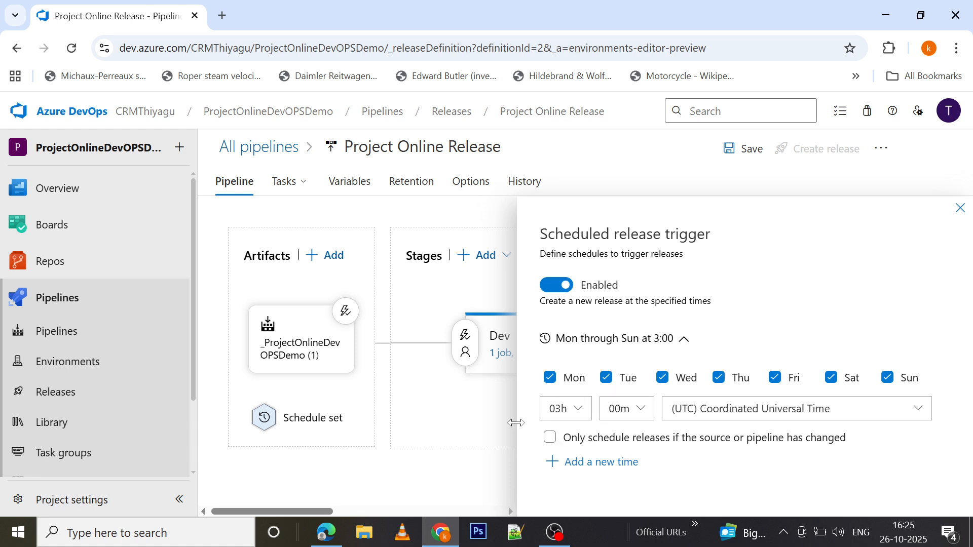
# Look through the hour and time zone choices of the release schedule, keeping (UTC) Coordinated Universal Time
pyautogui.click(763, 419)
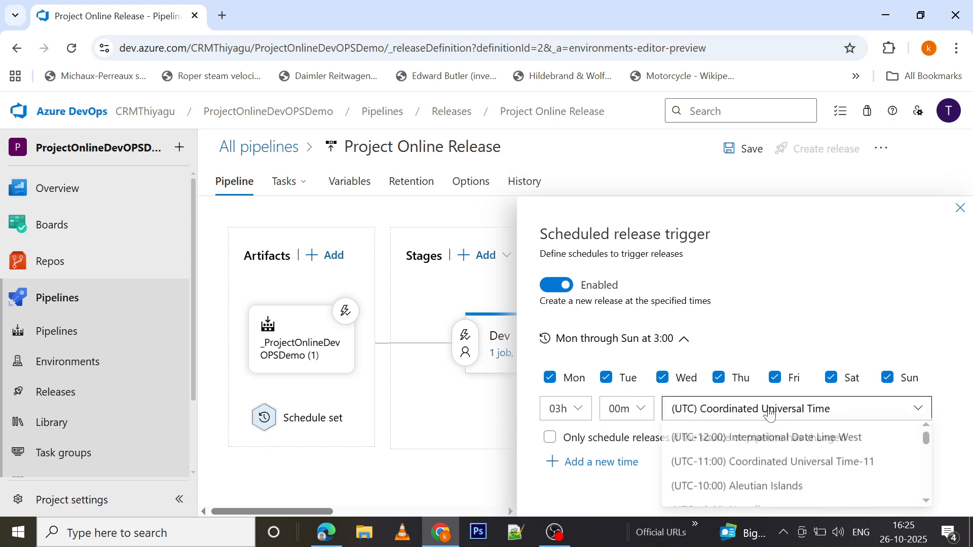
pyautogui.click(769, 413)
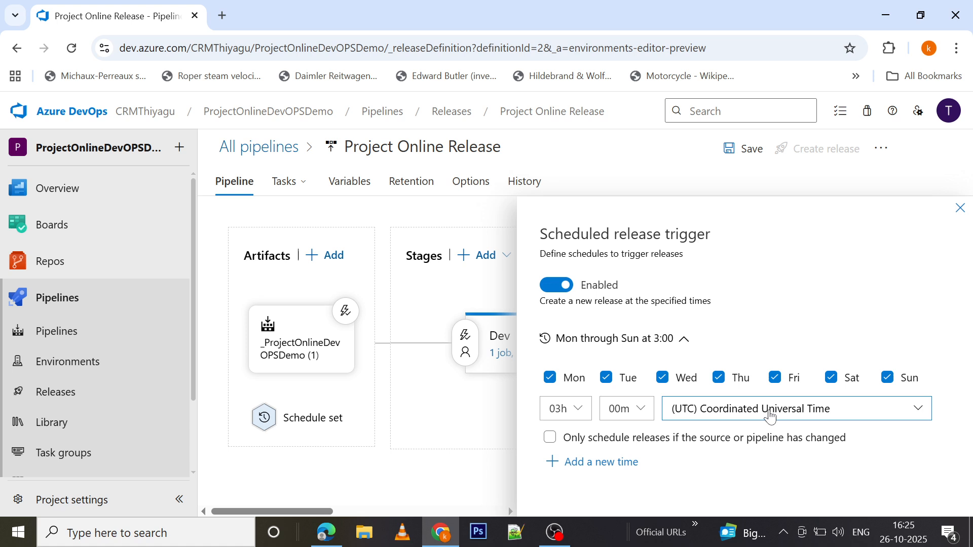
pyautogui.click(582, 413)
pyautogui.click(558, 494)
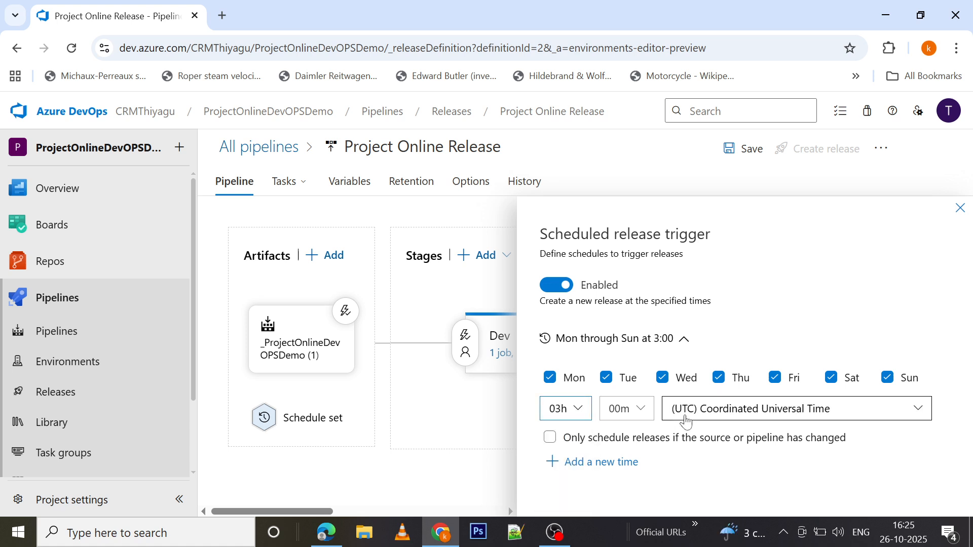
pyautogui.click(751, 418)
pyautogui.scroll(-5, 834, 474)
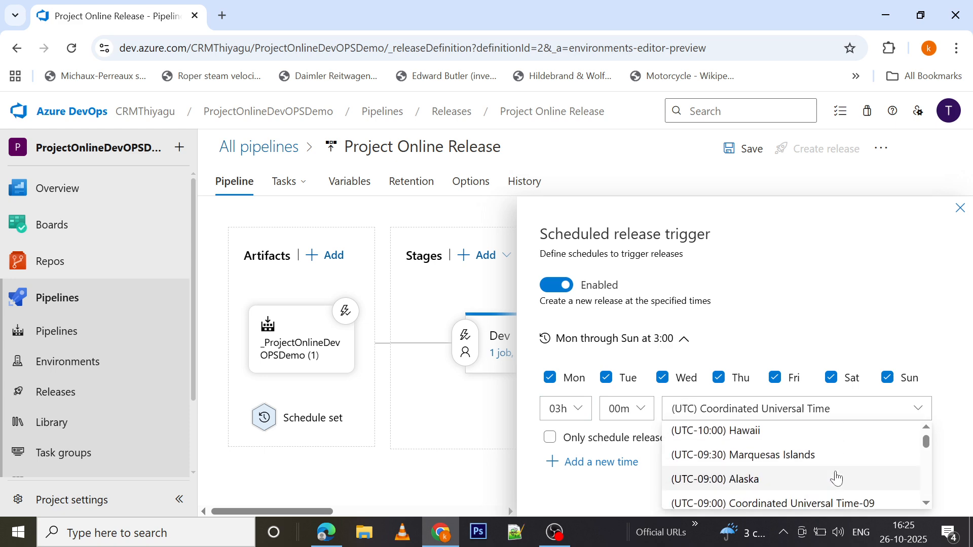
pyautogui.scroll(-5, 837, 478)
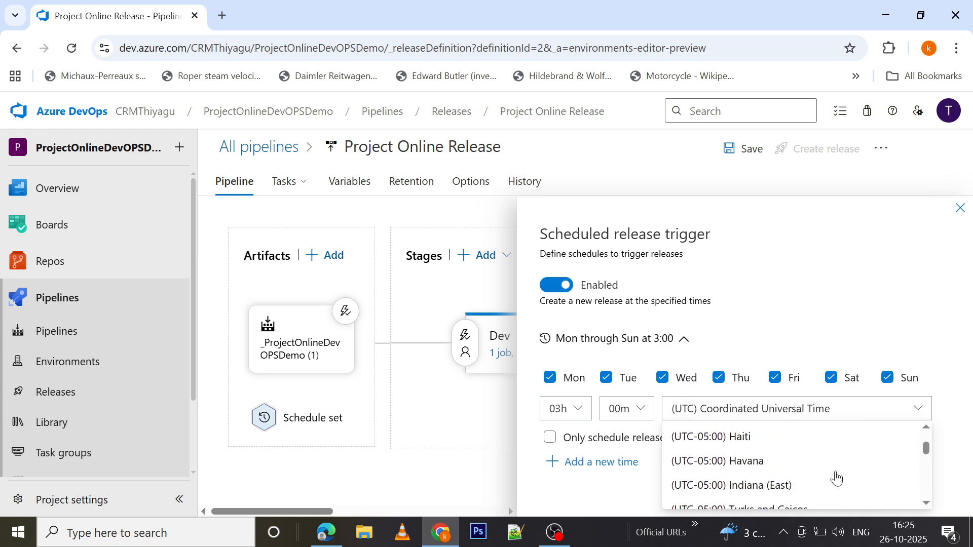
pyautogui.scroll(2, 837, 478)
pyautogui.scroll(-4, 837, 478)
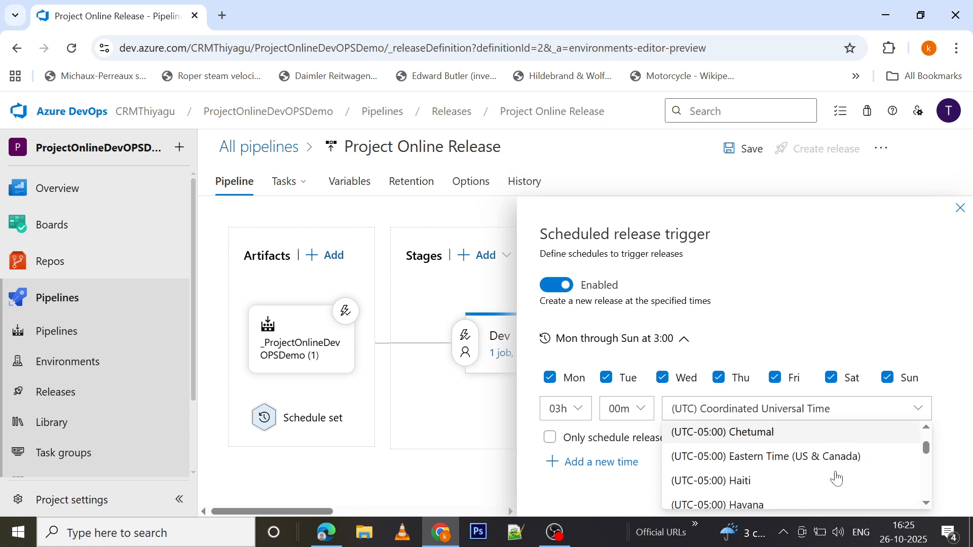
pyautogui.scroll(-3, 835, 477)
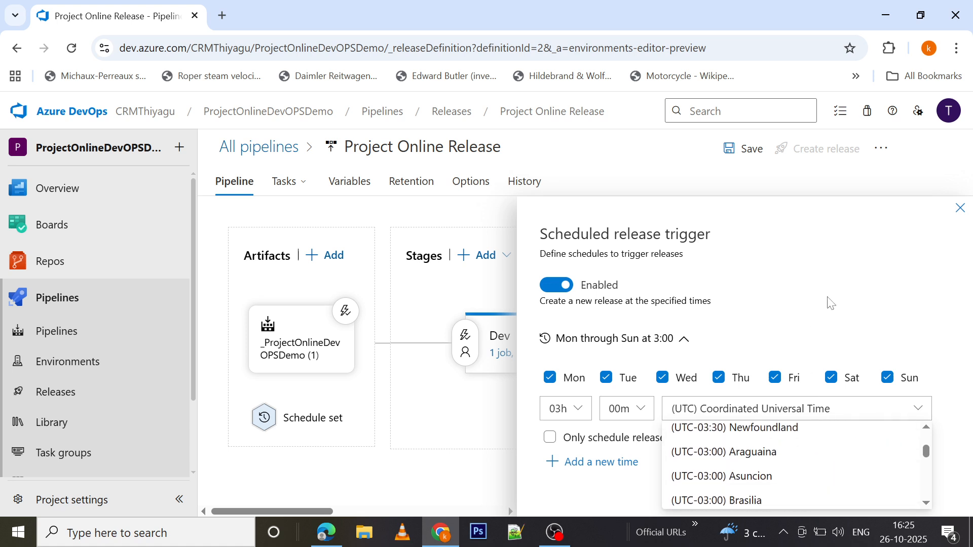
pyautogui.click(923, 290)
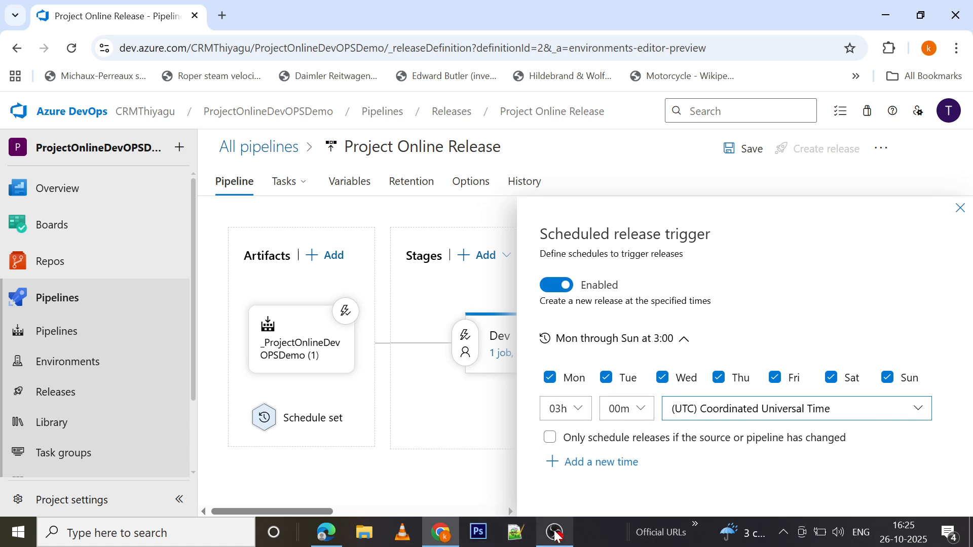
# Check the current UTC time on the UTC to IST converter page in Edge, and set the release schedule to 10h 57m in Azure DevOps
pyautogui.click(326, 533)
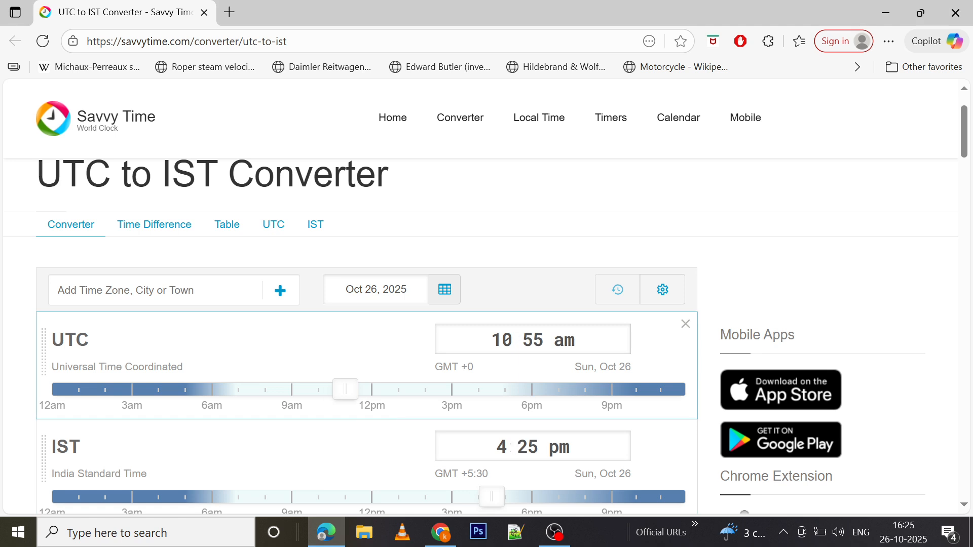
pyautogui.click(441, 532)
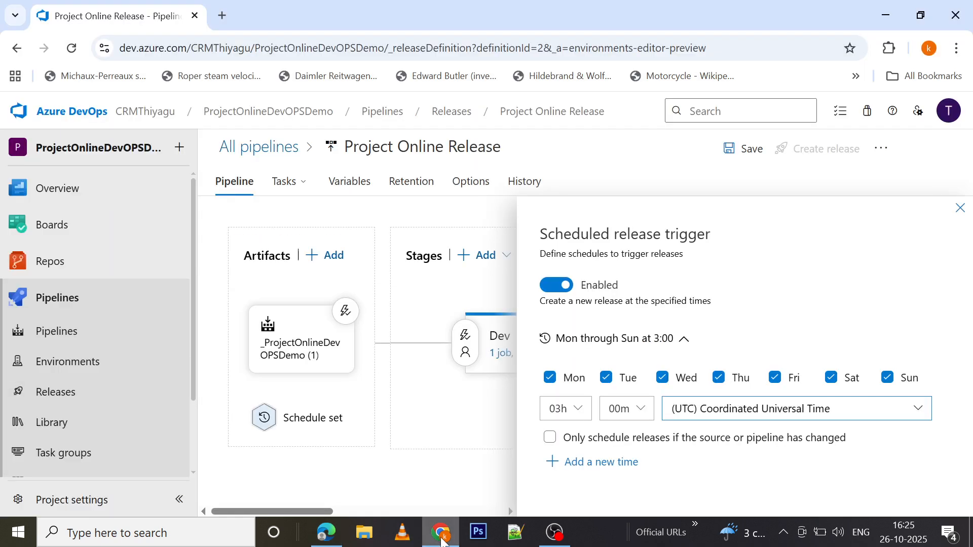
pyautogui.click(576, 407)
pyautogui.scroll(-3, 560, 481)
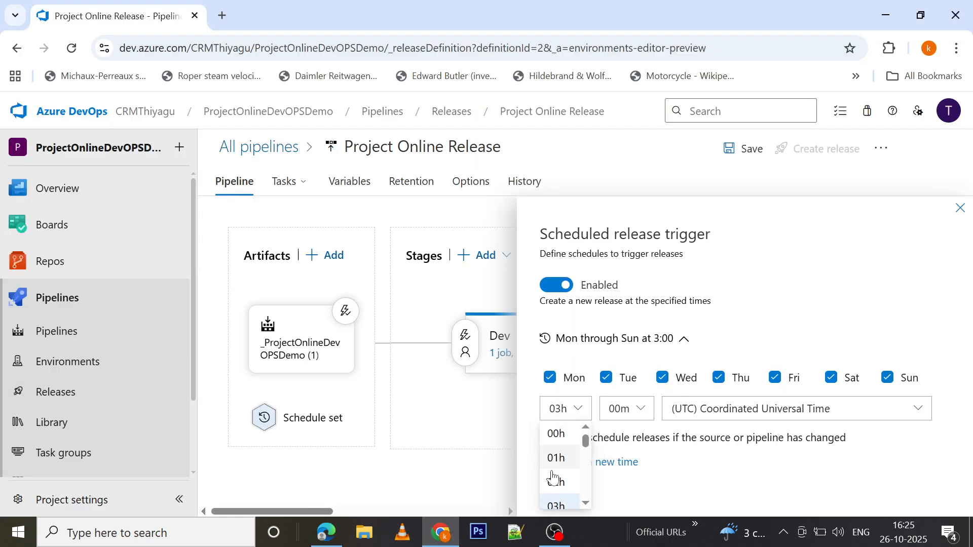
pyautogui.scroll(-3, 559, 480)
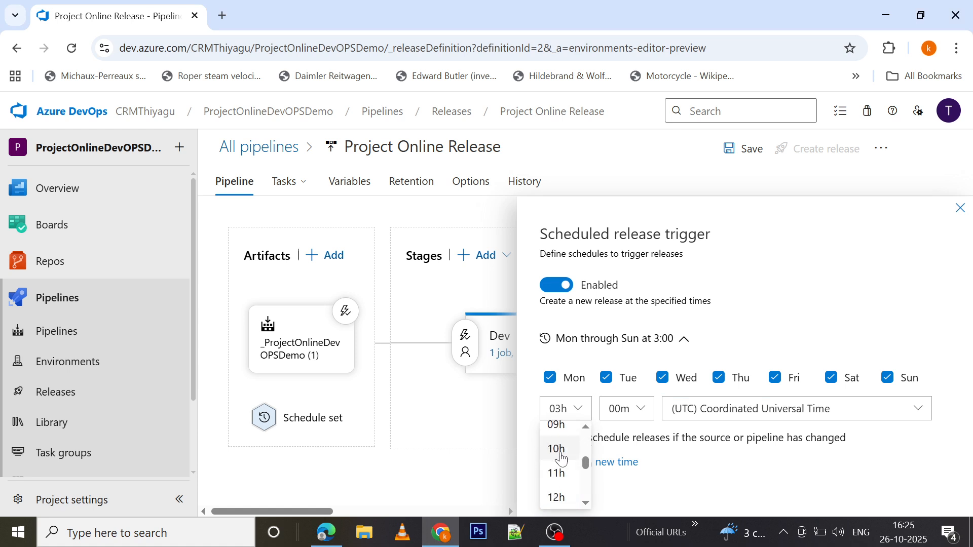
pyautogui.click(557, 451)
pyautogui.click(628, 408)
pyautogui.scroll(-9, 628, 456)
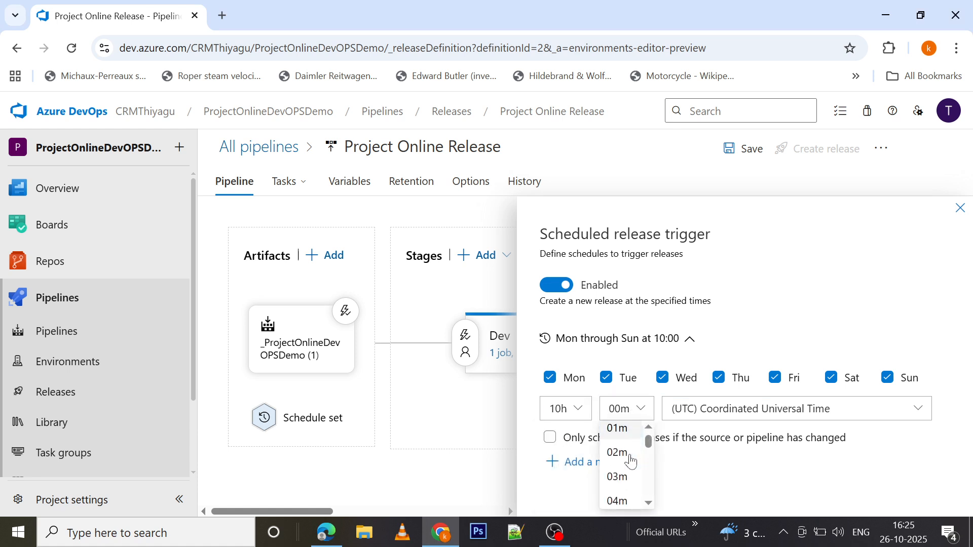
pyautogui.scroll(-9, 630, 462)
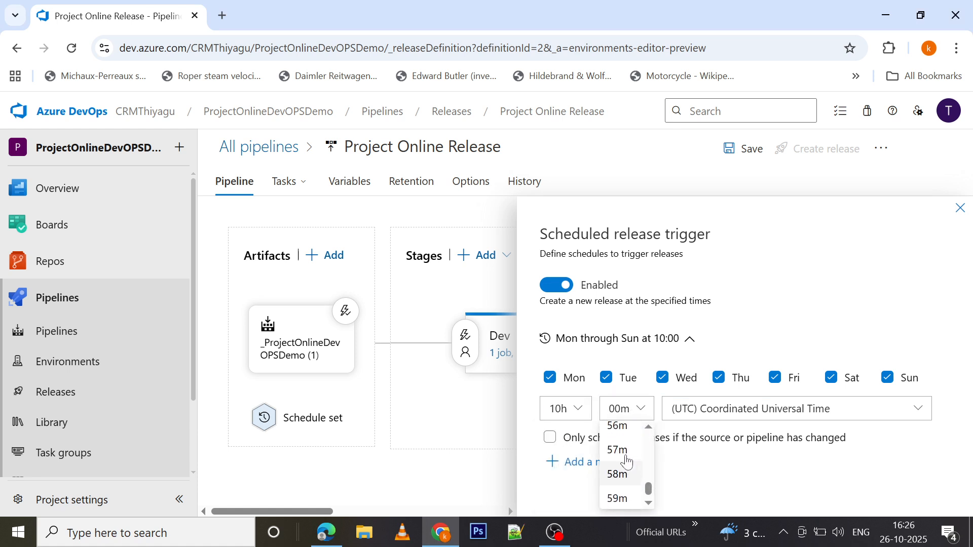
pyautogui.click(621, 451)
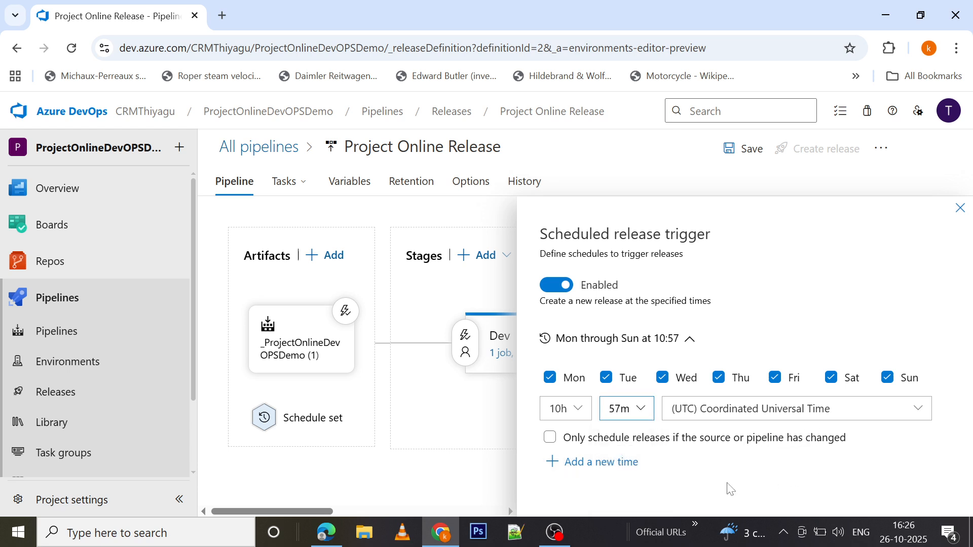
# Save the release pipeline without a comment and close the scheduled release trigger settings
pyautogui.click(748, 154)
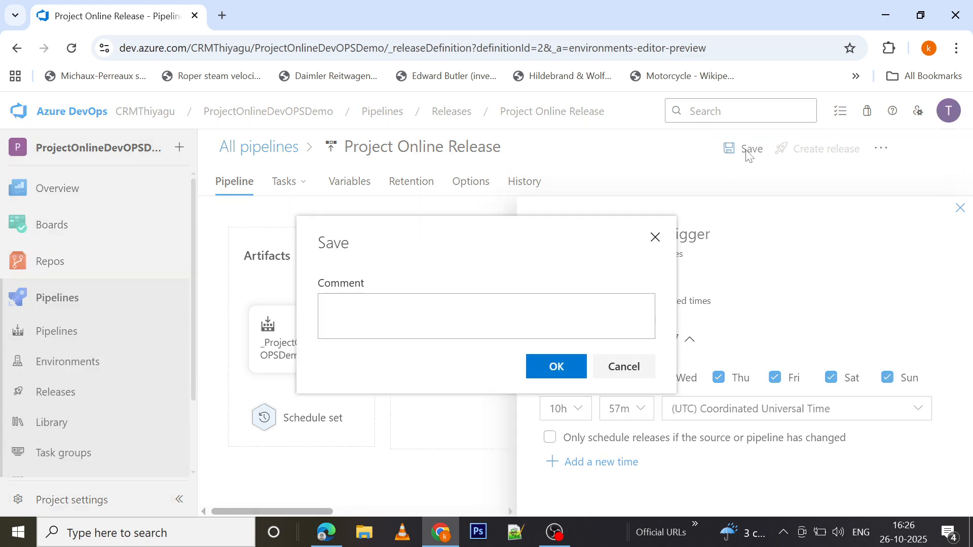
pyautogui.click(557, 369)
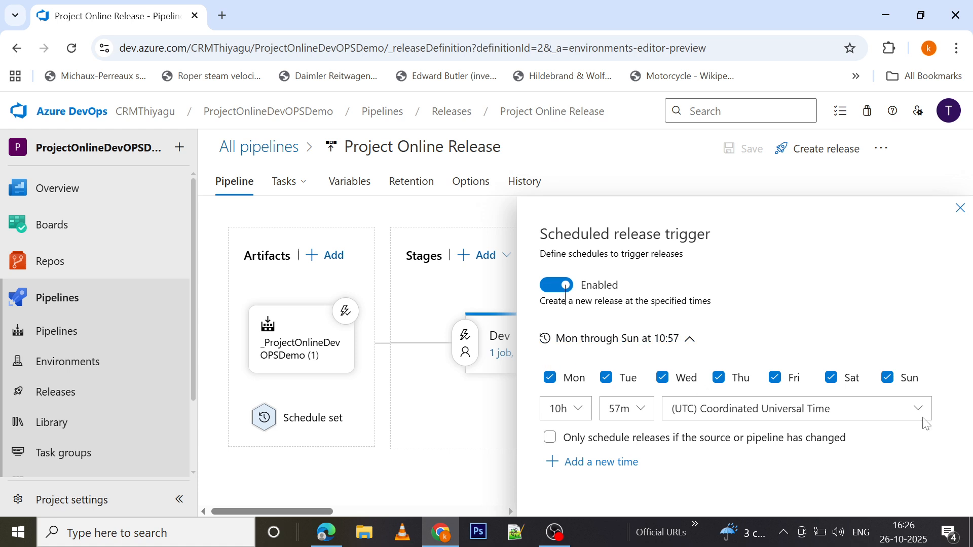
pyautogui.click(961, 208)
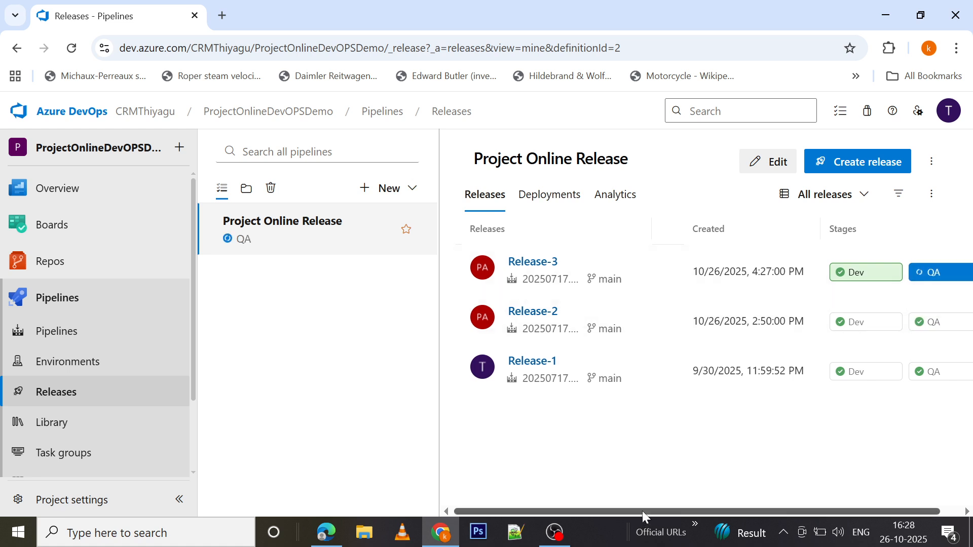
# Examine the trigger and the Dev and QA stages of Release-3, and return to the pipeline's release list
pyautogui.moveTo(642, 511)
pyautogui.mouseDown()
pyautogui.moveTo(707, 510)
pyautogui.moveTo(656, 520)
pyautogui.mouseUp()
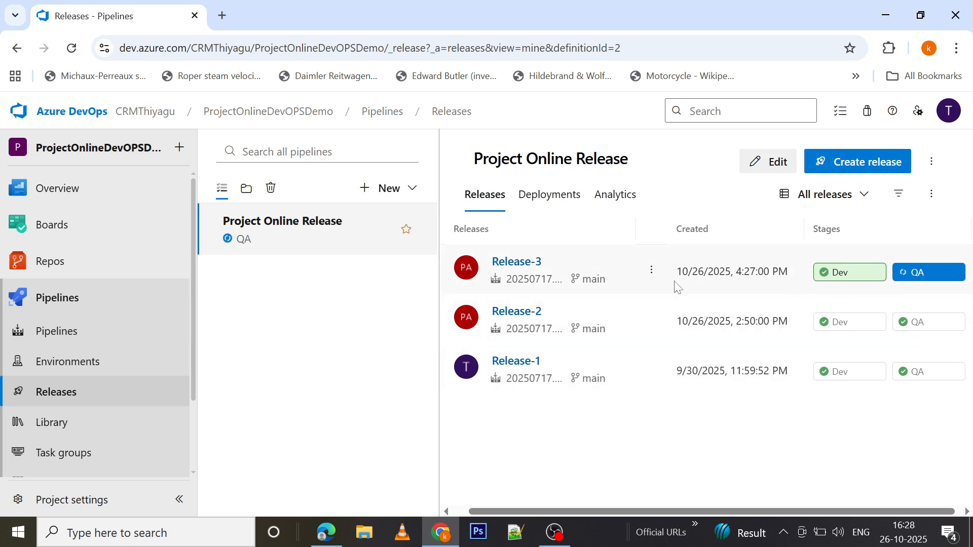
pyautogui.click(518, 266)
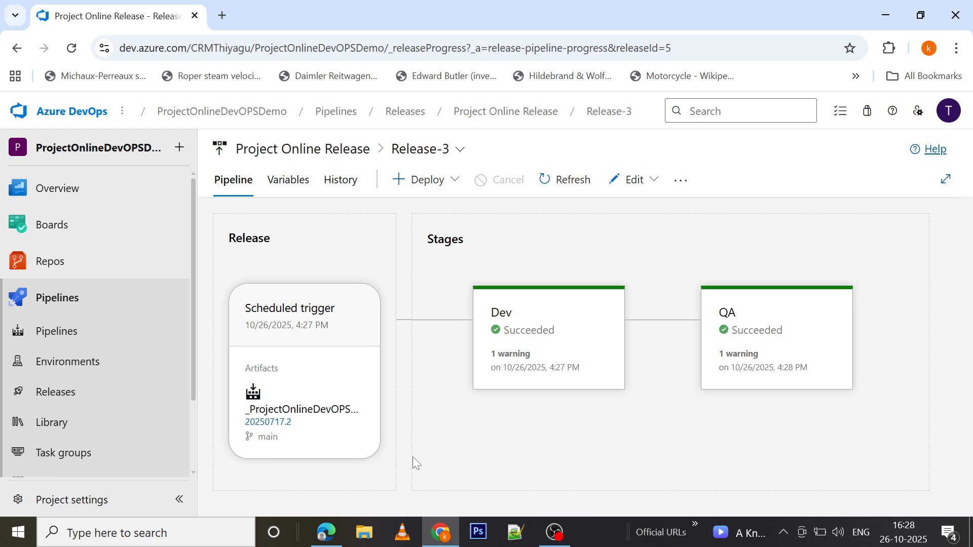
pyautogui.click(318, 151)
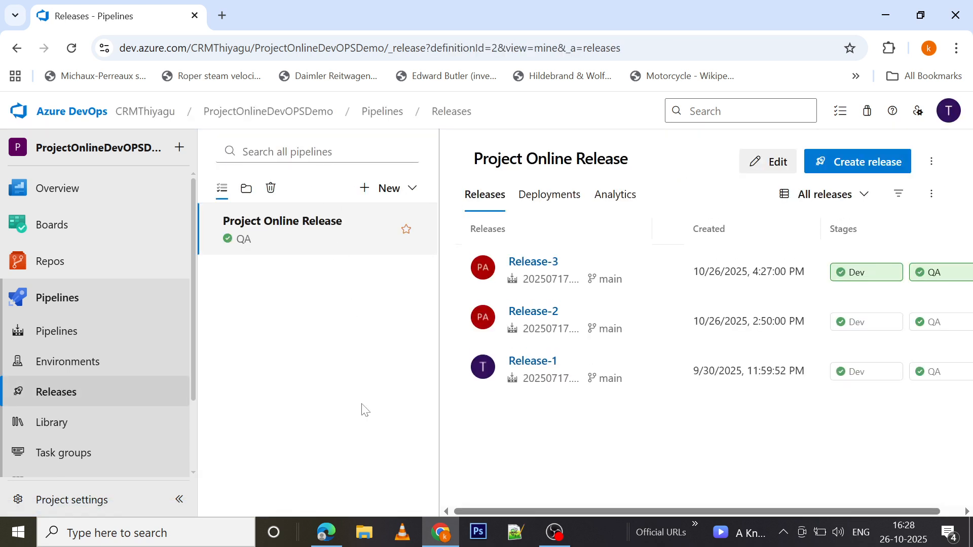
# Review the scheduled release trigger of the Project Online Release pipeline, and return to the overview of all pipelines
pyautogui.click(72, 403)
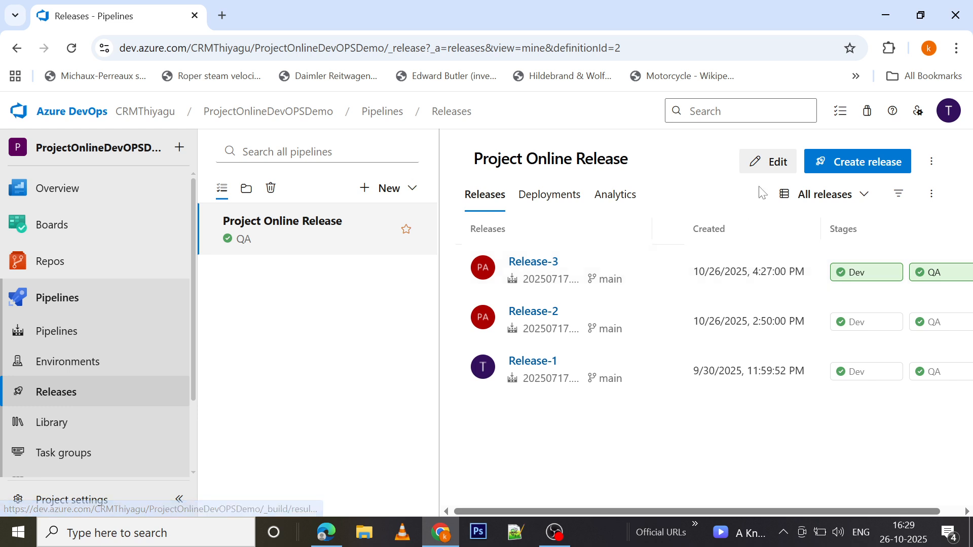
pyautogui.click(774, 160)
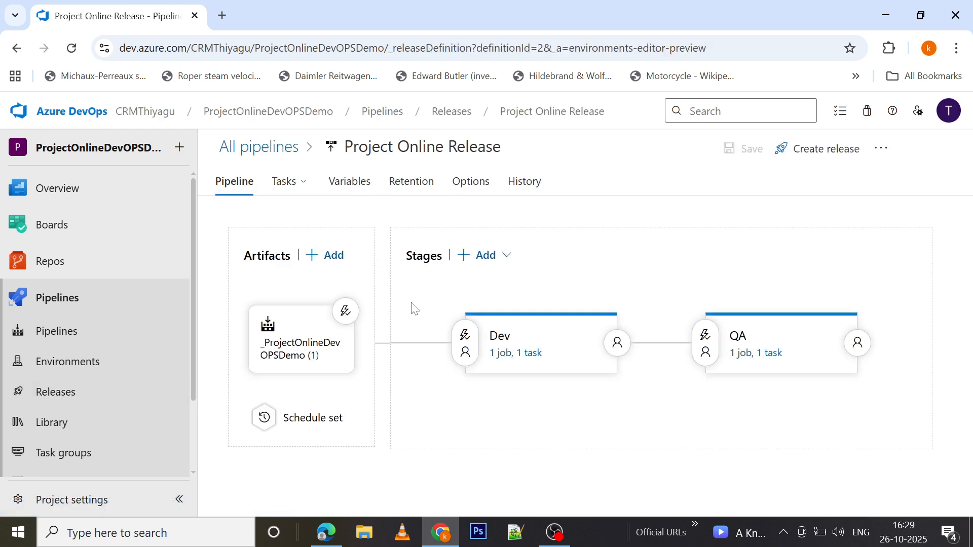
pyautogui.click(263, 417)
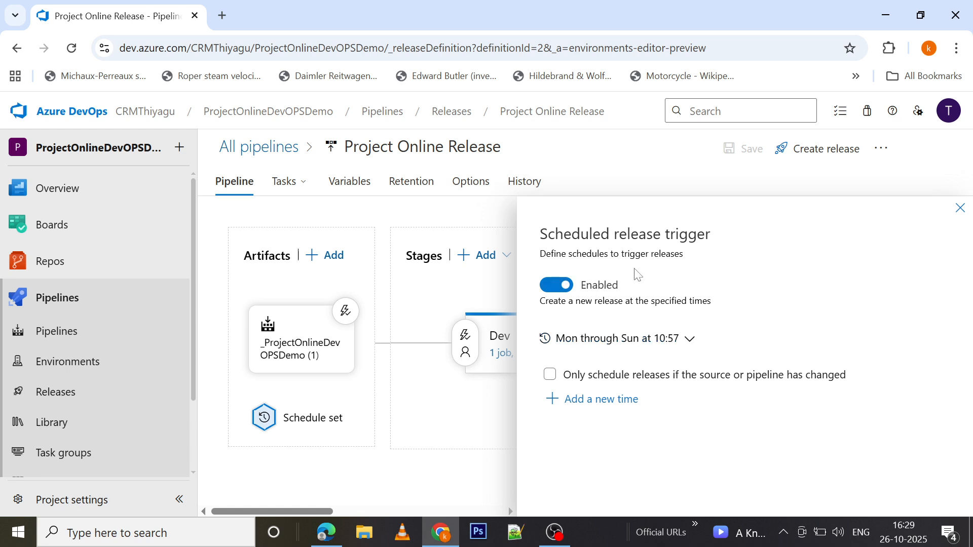
pyautogui.click(960, 209)
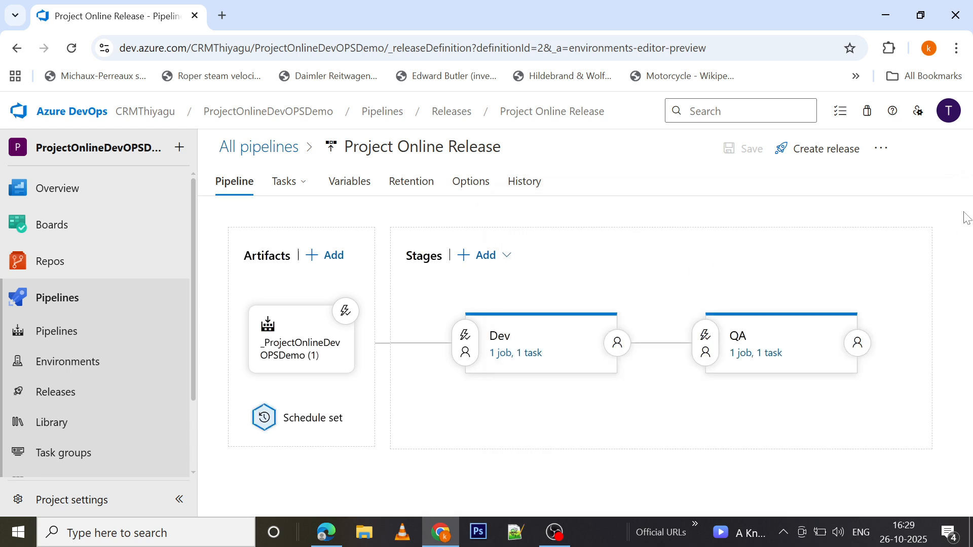
pyautogui.click(261, 148)
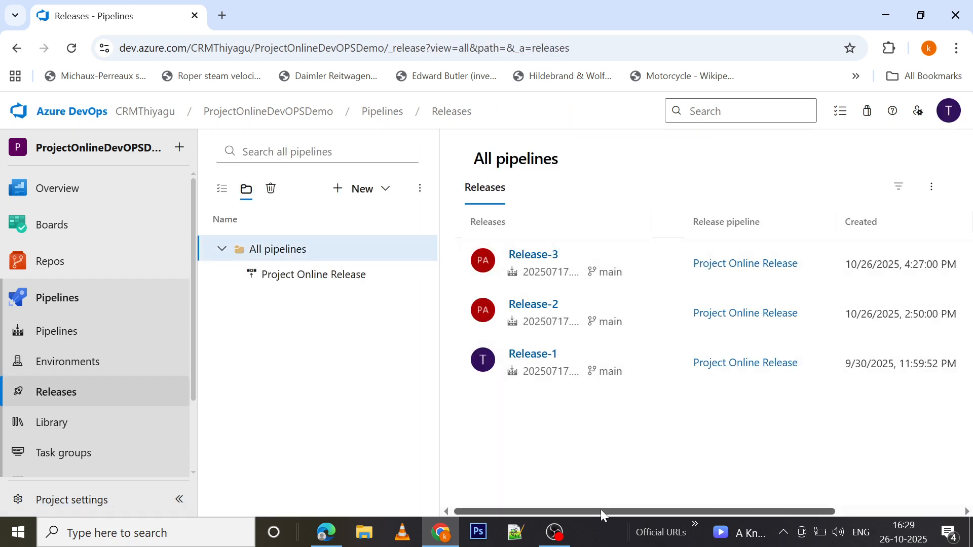
pyautogui.moveTo(600, 510)
pyautogui.mouseDown()
pyautogui.moveTo(662, 512)
pyautogui.moveTo(600, 516)
pyautogui.mouseUp()
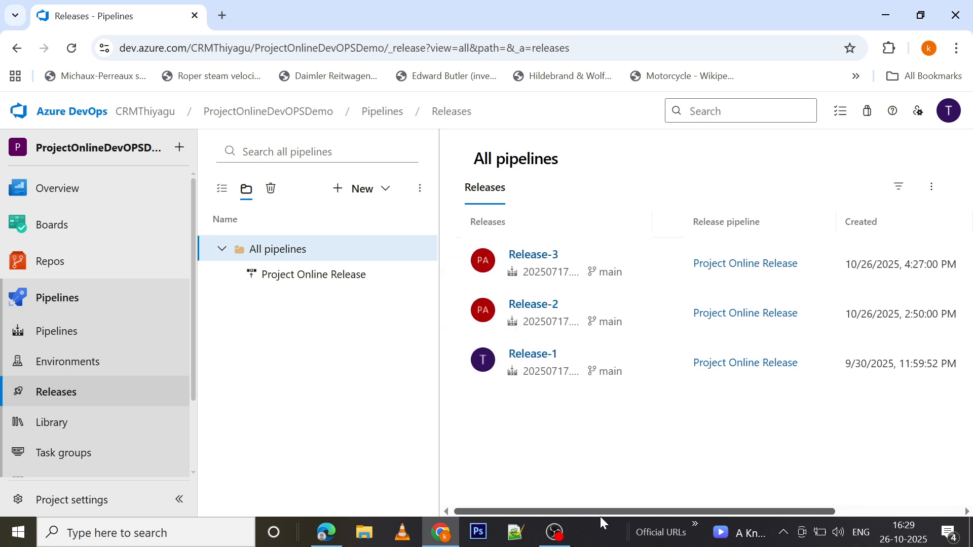